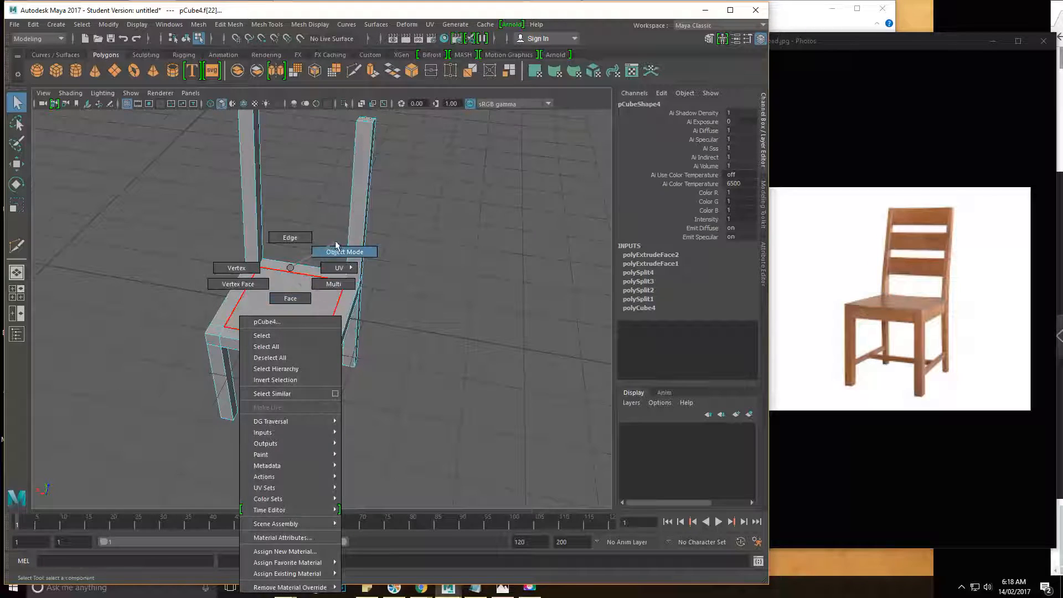
Step: Return the chair mesh to object mode and select the whole chair
left_click(310, 253)
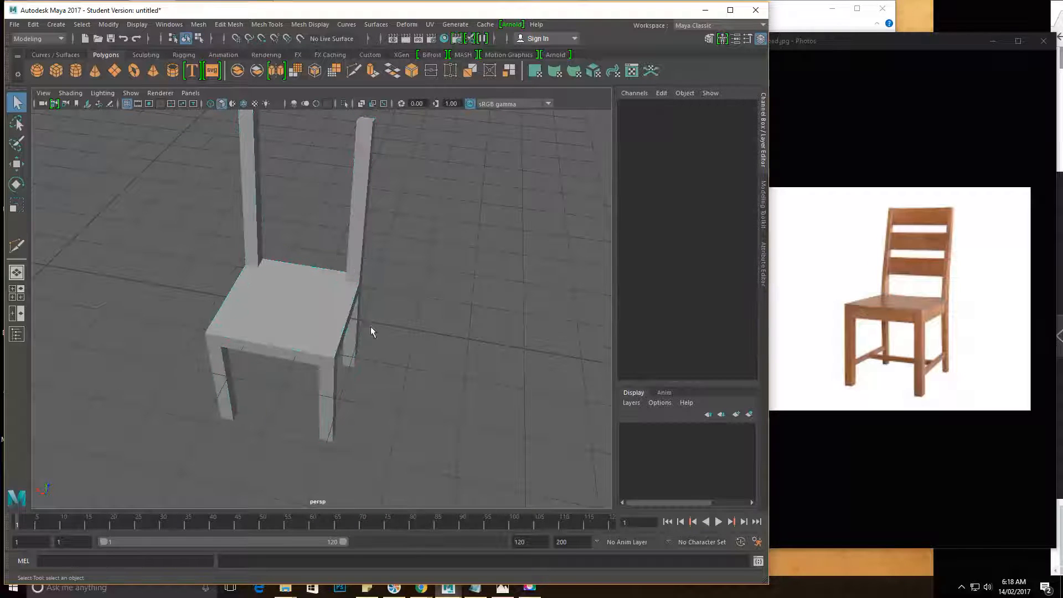
left_click(330, 312)
right_click_drag(330, 313, 299, 404, "alt")
left_click_drag(299, 404, 344, 323, "alt")
right_click_drag(344, 323, 277, 377, "alt")
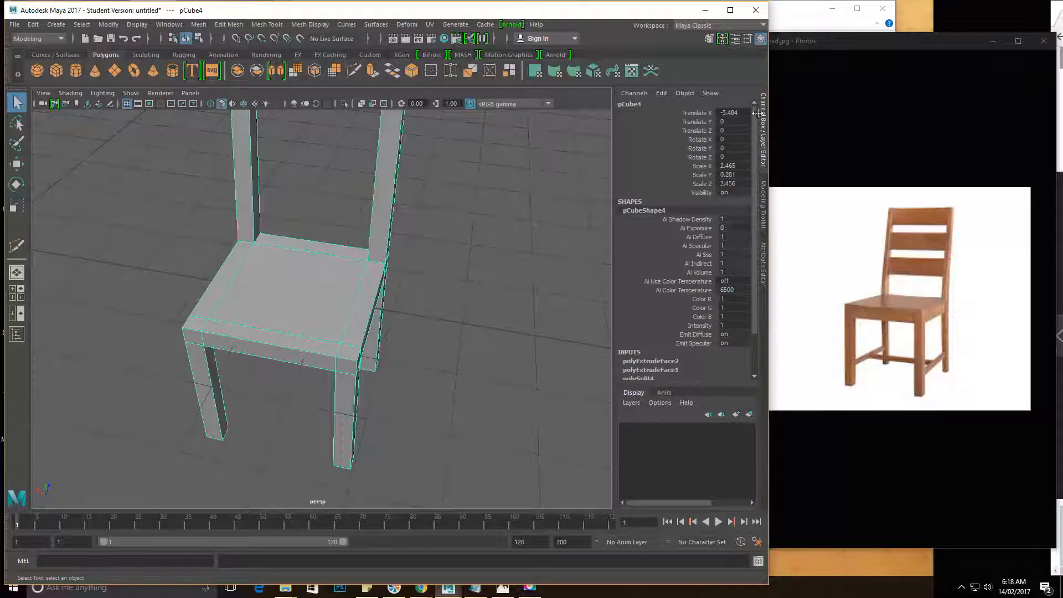
Step: Display the Modeling Toolkit for the selected chair
left_click(766, 195)
left_click(767, 265)
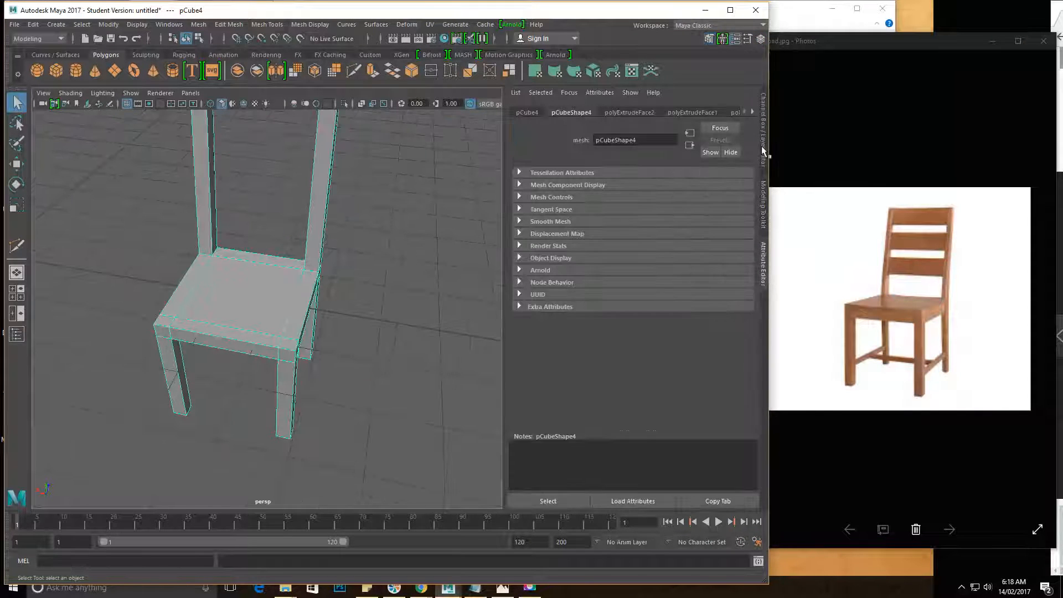
left_click(764, 201)
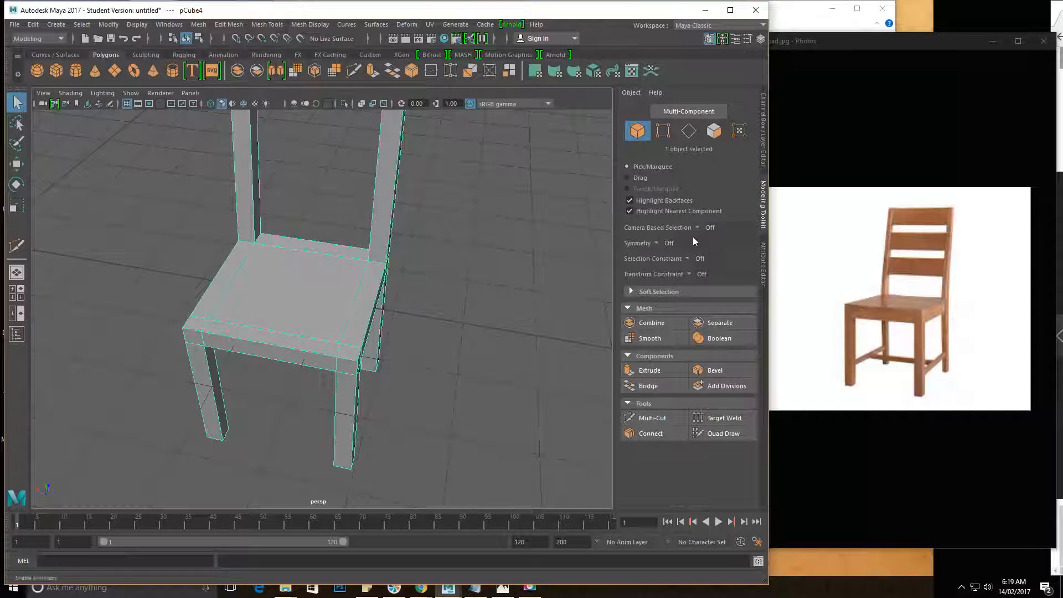
left_click_drag(340, 283, 266, 261, "alt")
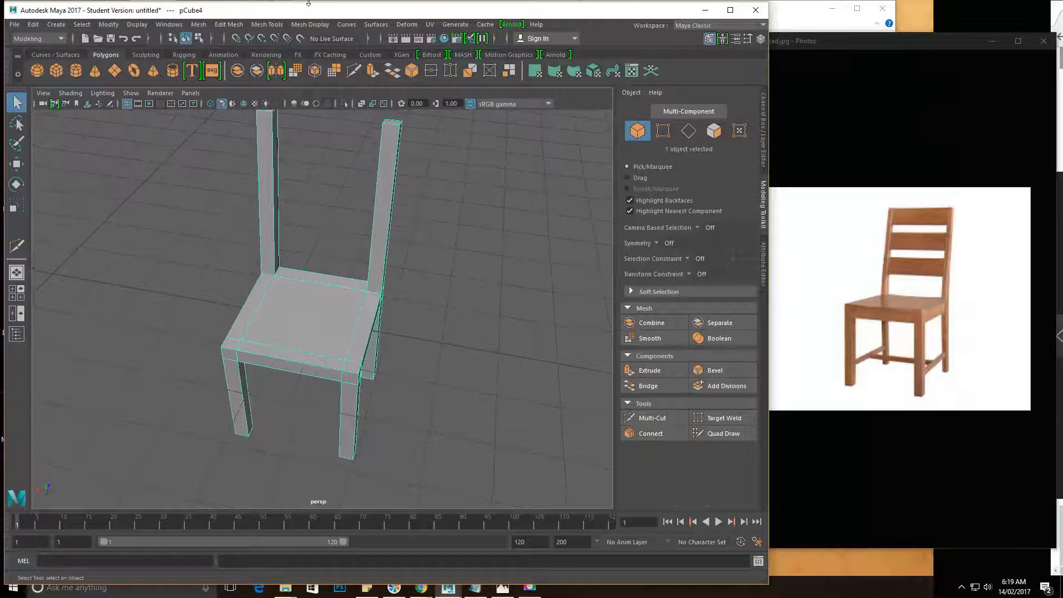
left_click(268, 24)
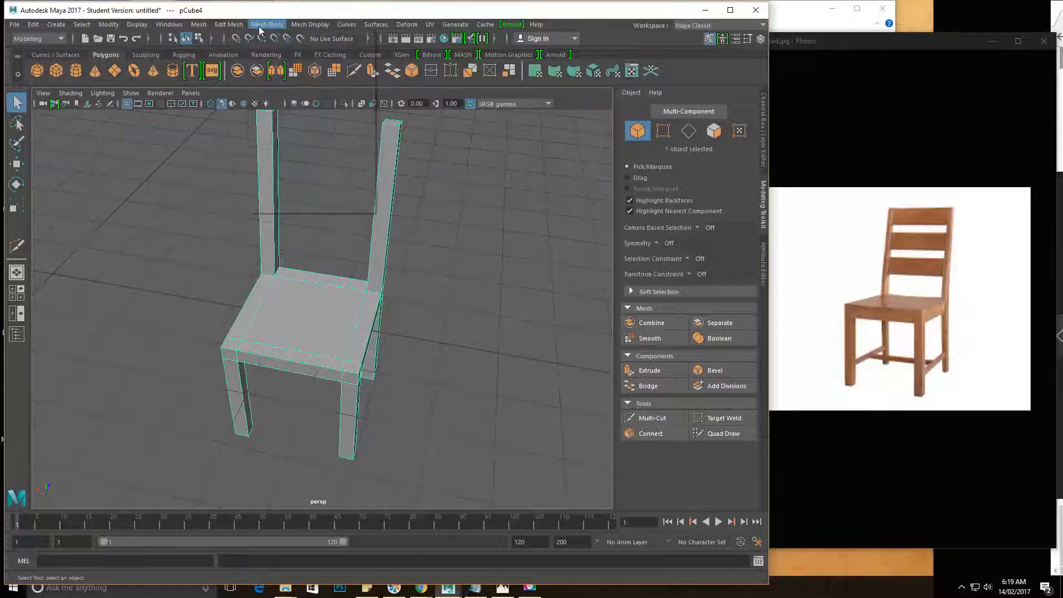
left_click(280, 49)
left_click(269, 24)
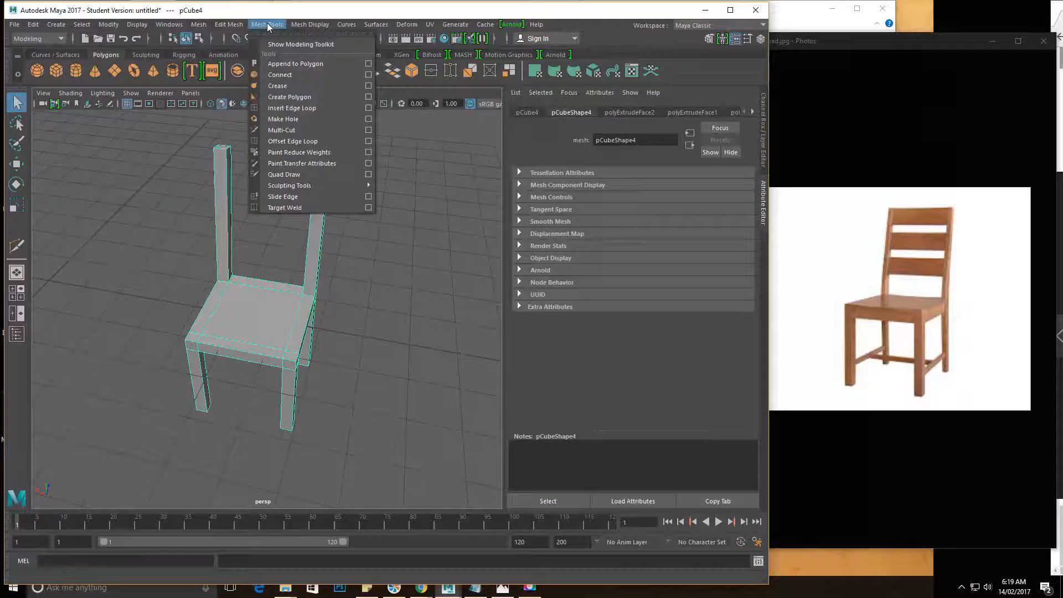
left_click(280, 48)
left_click_drag(309, 359, 314, 319, "alt")
scroll(335, 341, "down", 2)
middle_click_drag(314, 353, 317, 359, "alt")
left_click_drag(317, 359, 342, 294, "alt")
right_click_drag(340, 307, 351, 252)
left_click(349, 302)
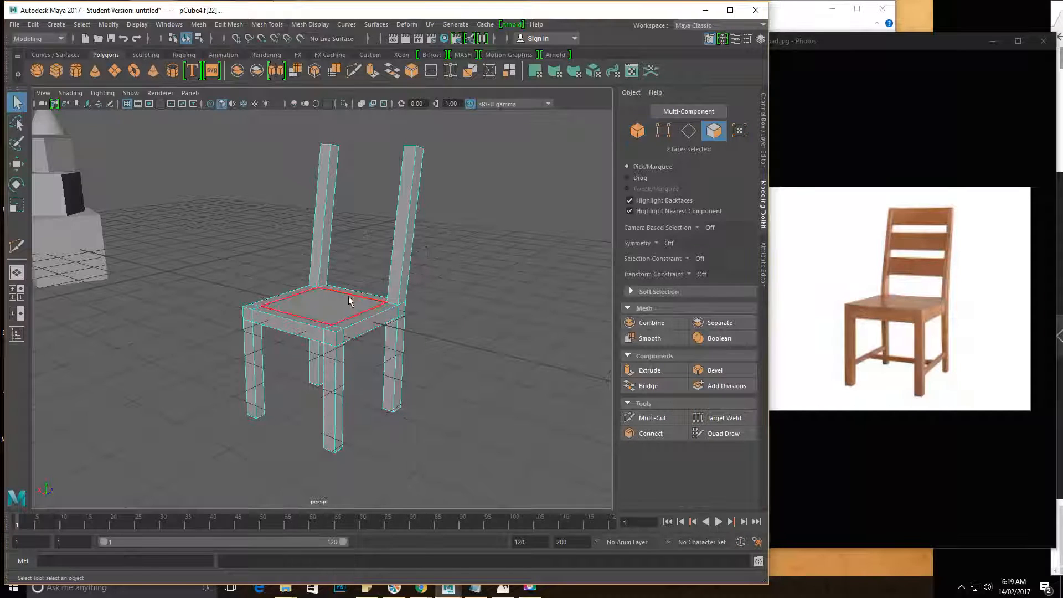
left_click(349, 300)
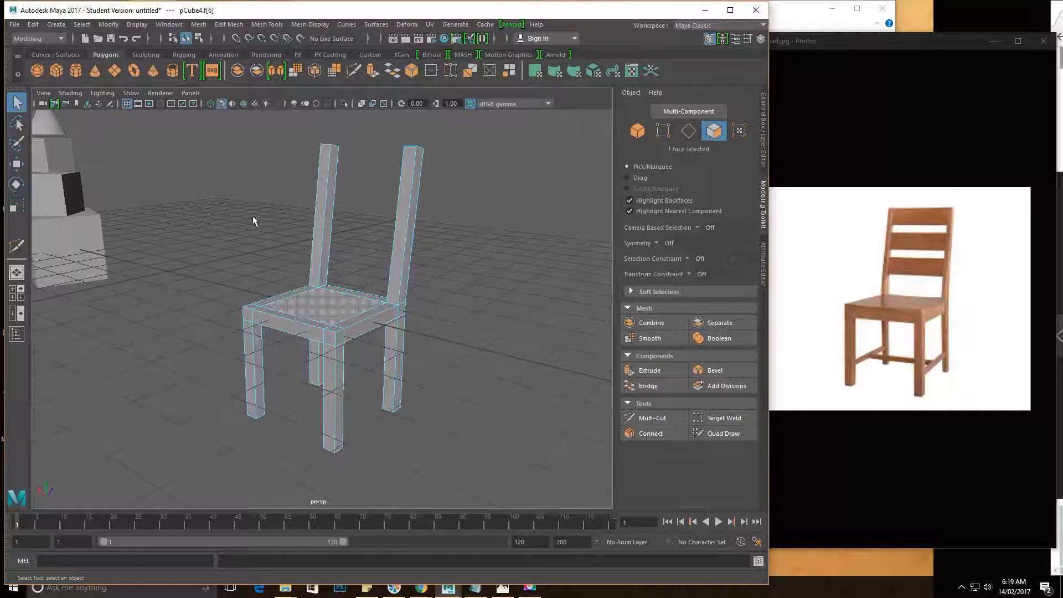
right_click_drag(375, 313, 346, 252)
right_click_drag(332, 339, 360, 249)
left_click(316, 267)
Step: Examine the chair with its move axes shown from several angles to determine which axis runs across its width
left_click_drag(360, 249, 432, 308, "alt")
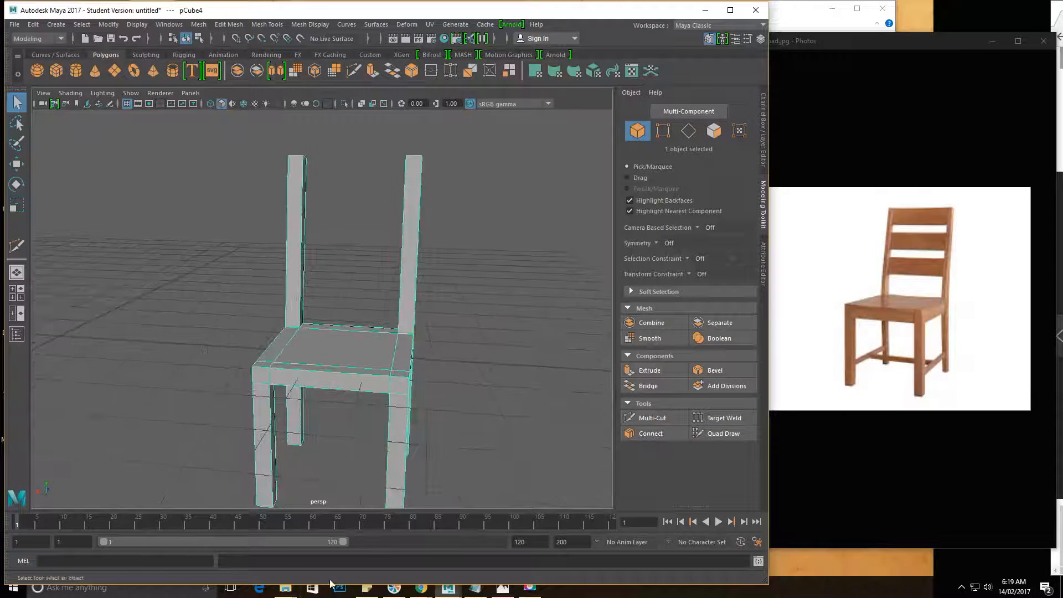
left_click_drag(350, 436, 307, 470, "alt")
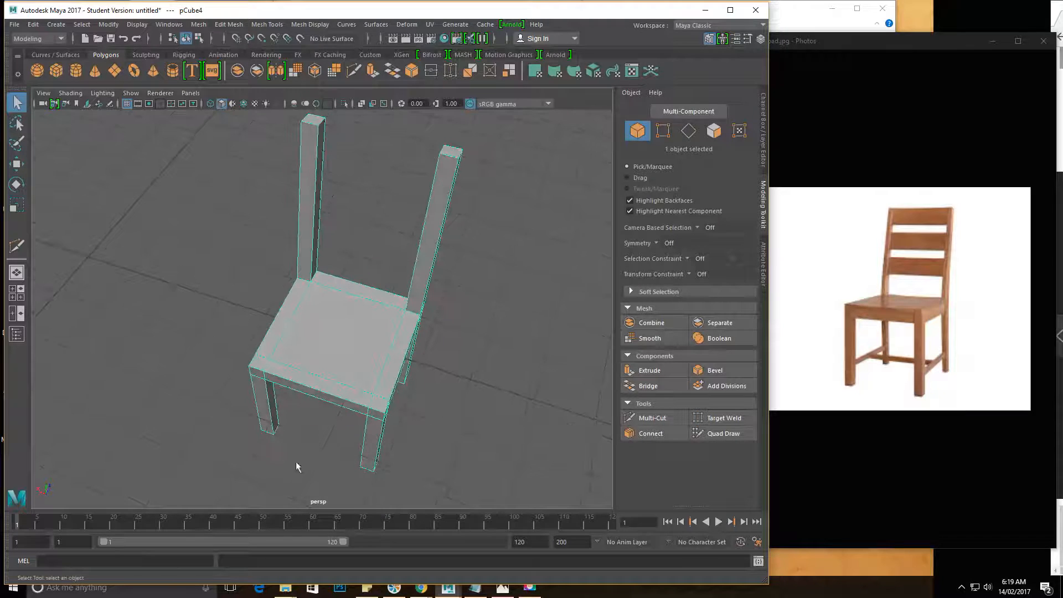
left_click_drag(291, 367, 282, 327, "alt")
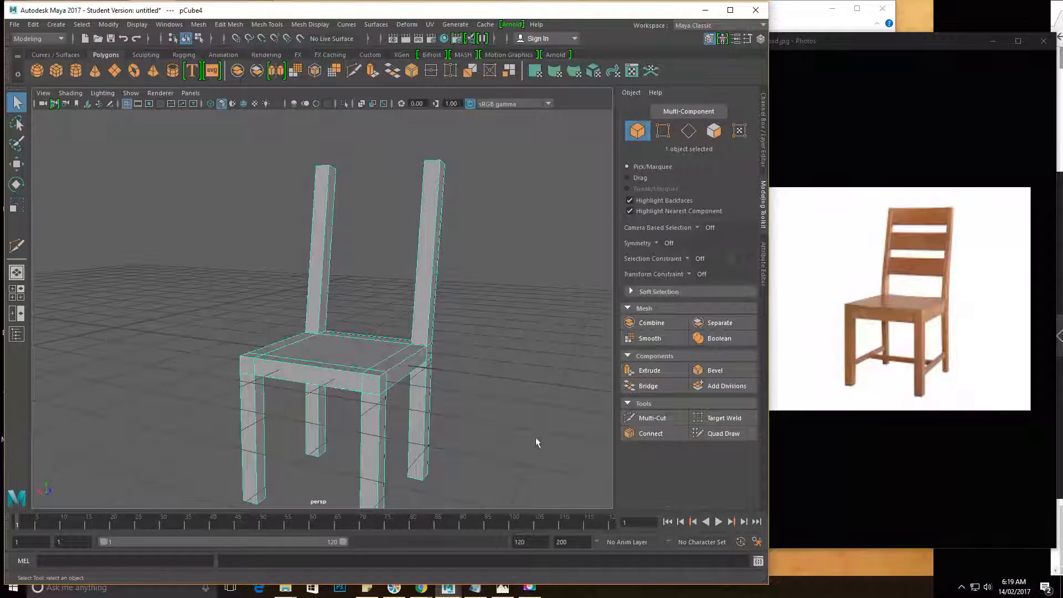
left_click_drag(276, 409, 307, 406, "alt")
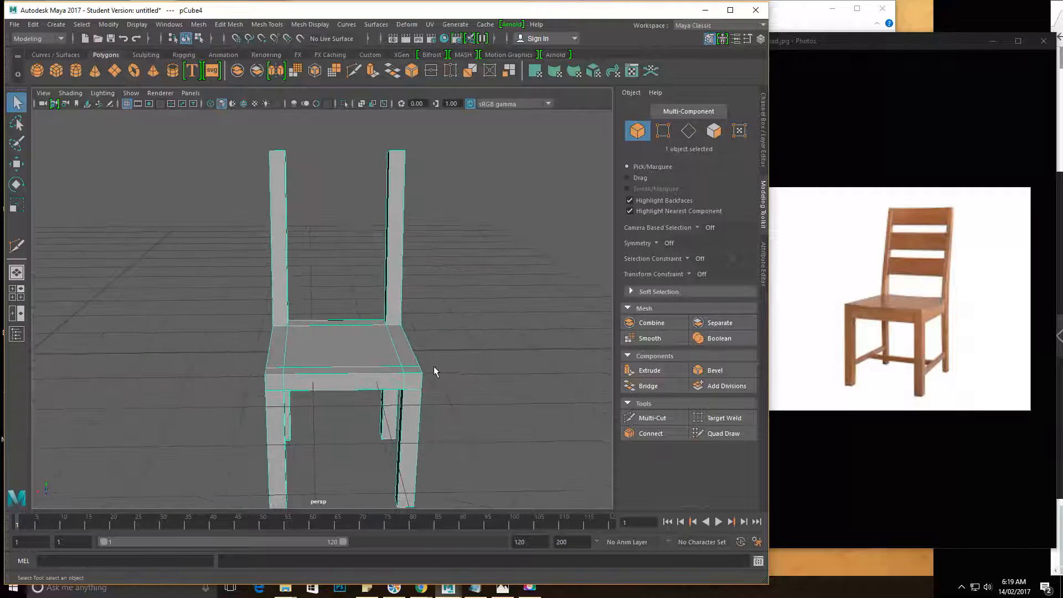
left_click_drag(236, 345, 335, 344, "alt")
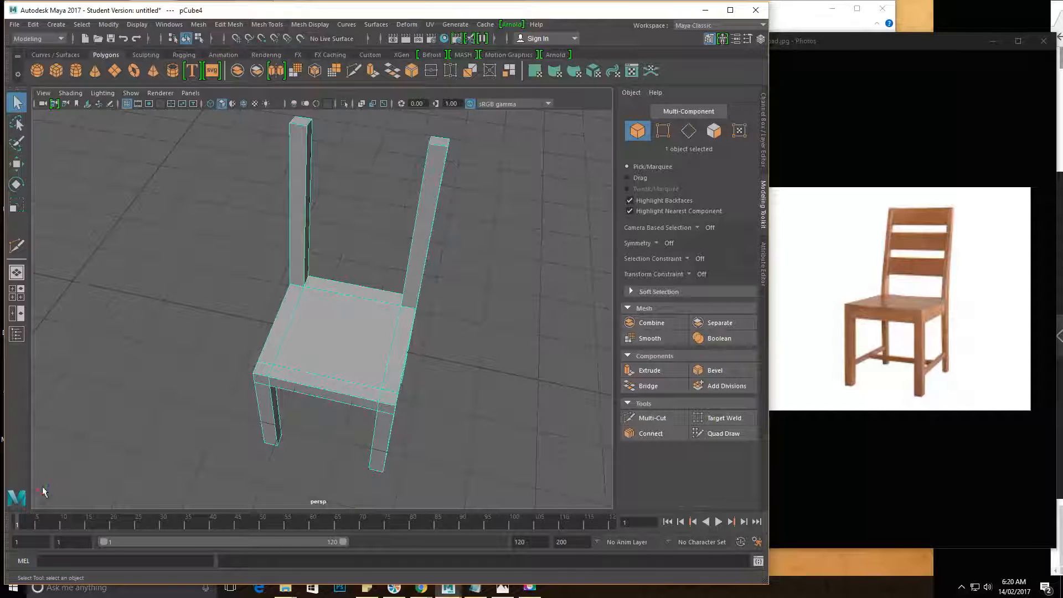
key("w")
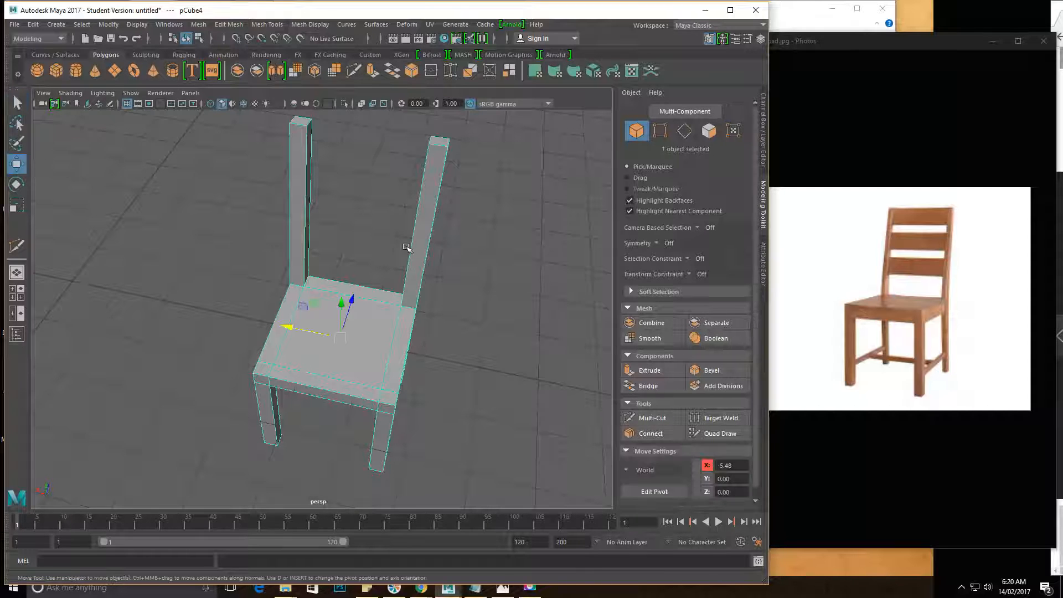
left_click_drag(381, 334, 371, 255, "alt")
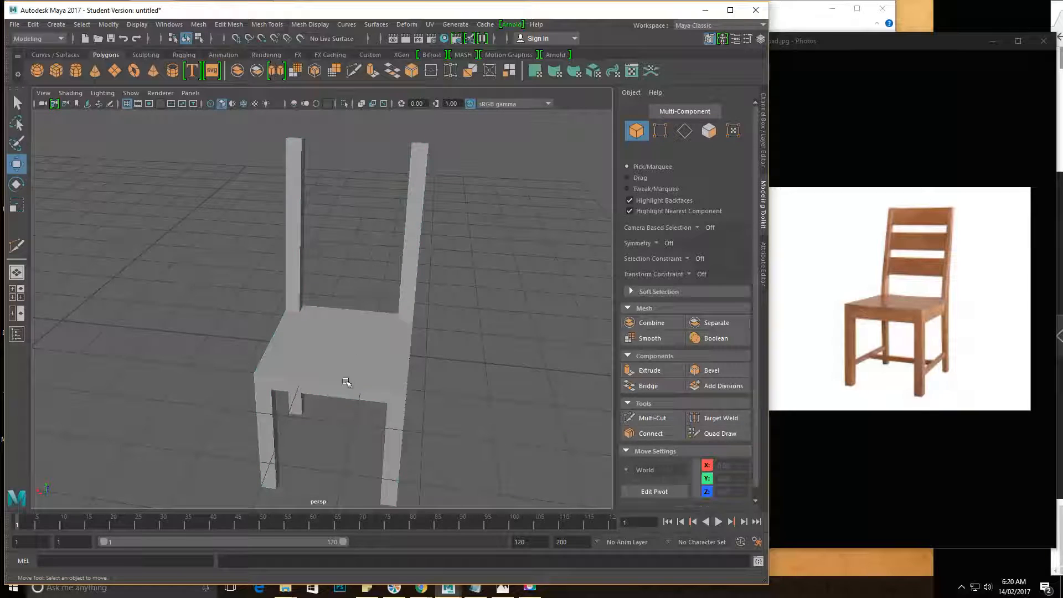
left_click(342, 301)
left_click_drag(317, 360, 288, 351, "alt")
left_click_drag(271, 418, 319, 376, "alt")
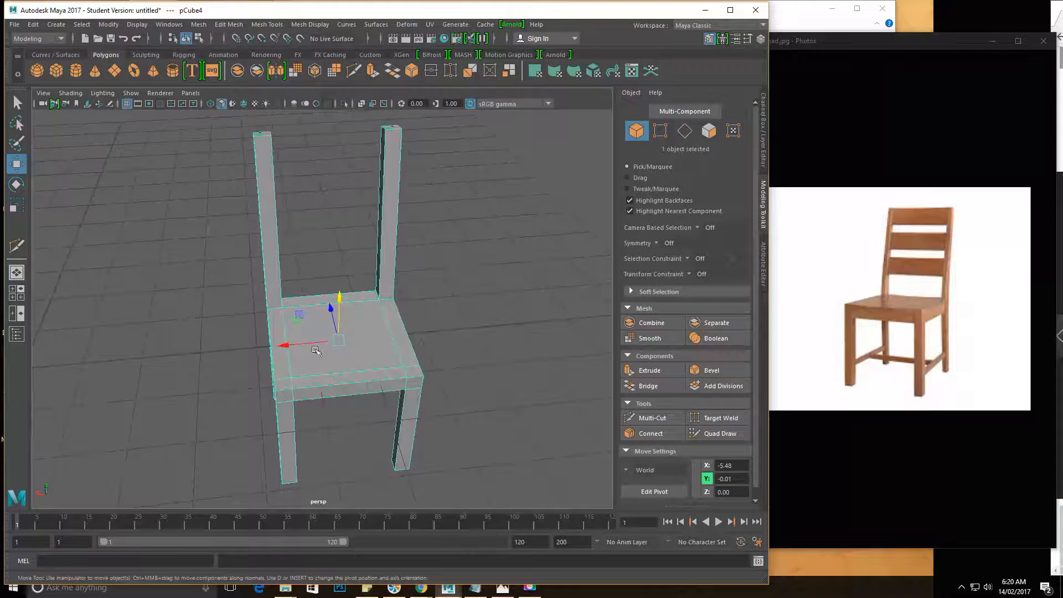
left_click_drag(383, 364, 364, 340, "alt")
left_click_drag(397, 283, 358, 189, "alt")
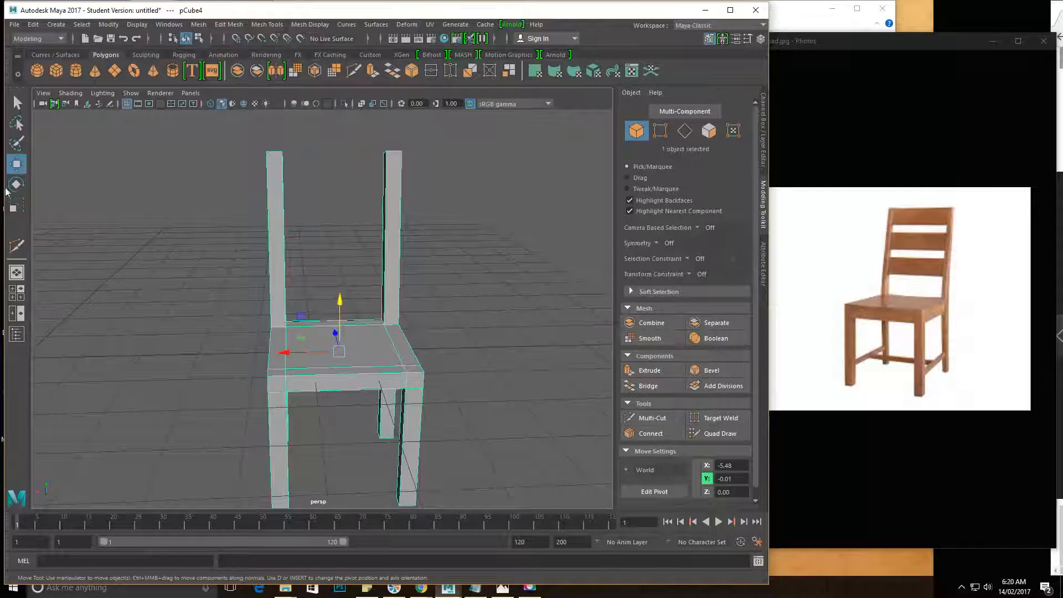
left_click_drag(497, 221, 376, 238, "alt")
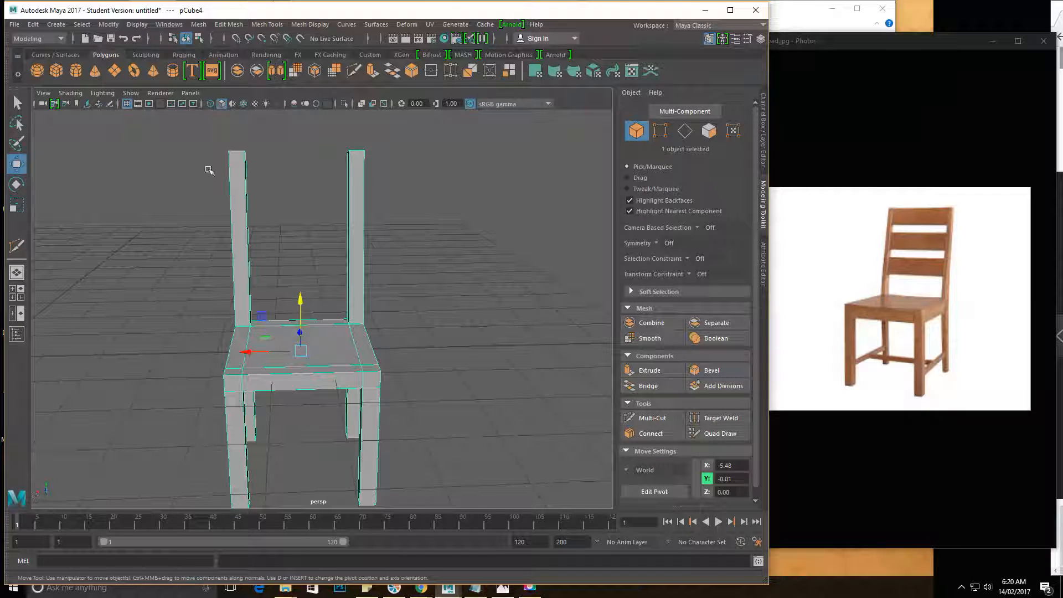
middle_click_drag(279, 300, 360, 271, "alt")
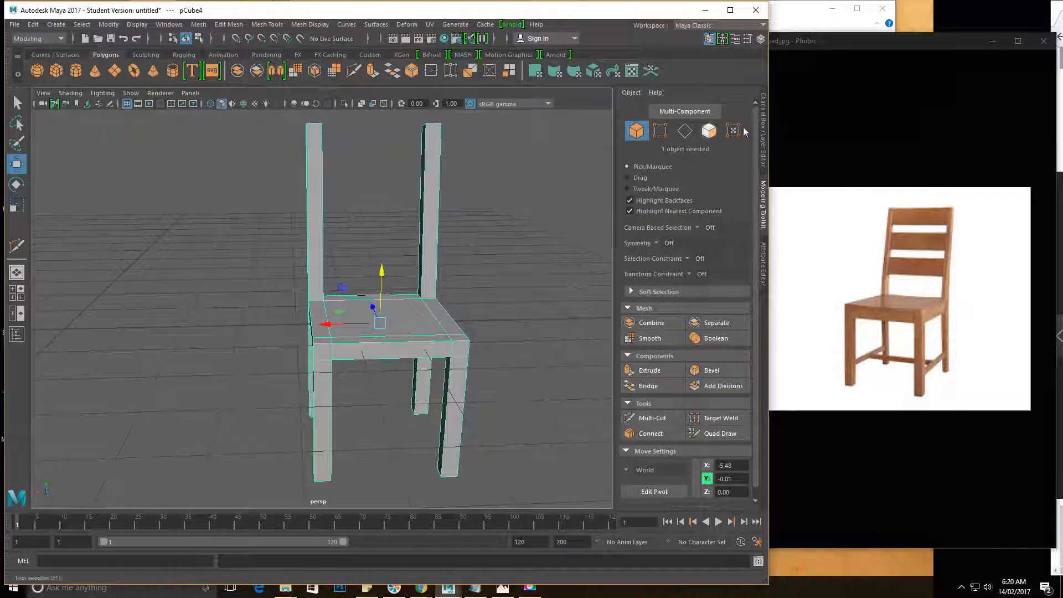
Step: Turn on Object X symmetry for the chair
left_click(656, 244)
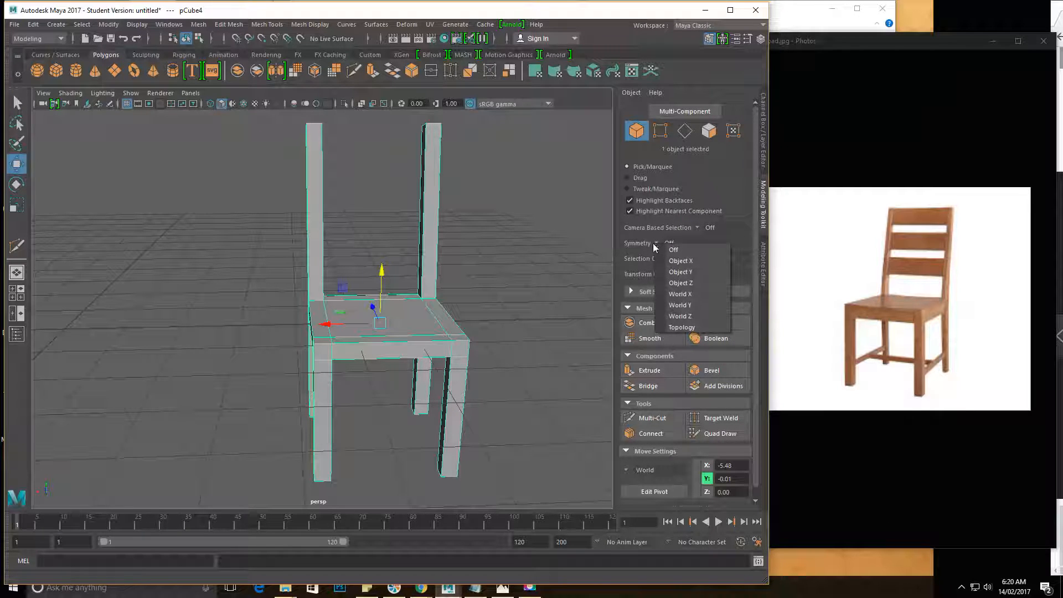
left_click(708, 263)
scroll(385, 254, "up", 1)
left_click_drag(385, 253, 356, 170, "alt")
Step: Insert two edge loops around the upper part of both back posts with Multi-Cut, bounding the top slat and the gap beneath it
left_click(267, 24)
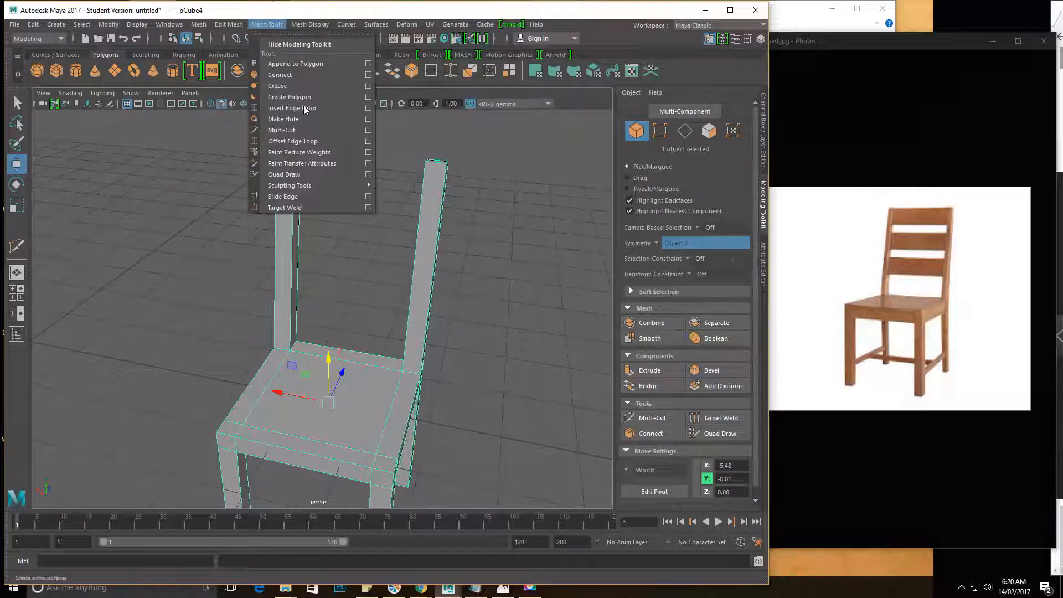
left_click(301, 128)
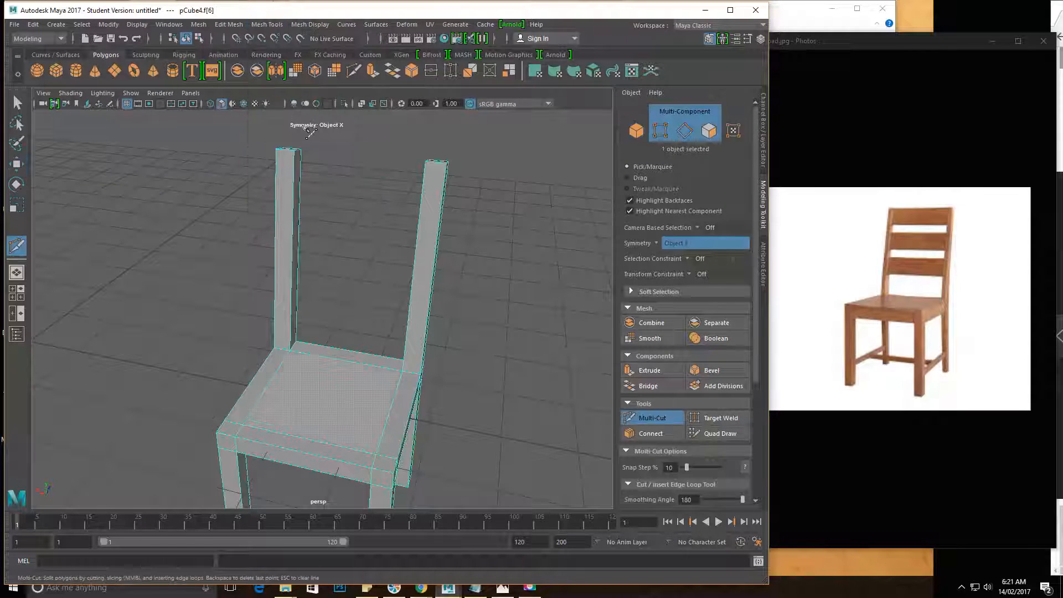
left_click_drag(384, 177, 434, 213, "alt")
right_click_drag(434, 214, 463, 256, "alt")
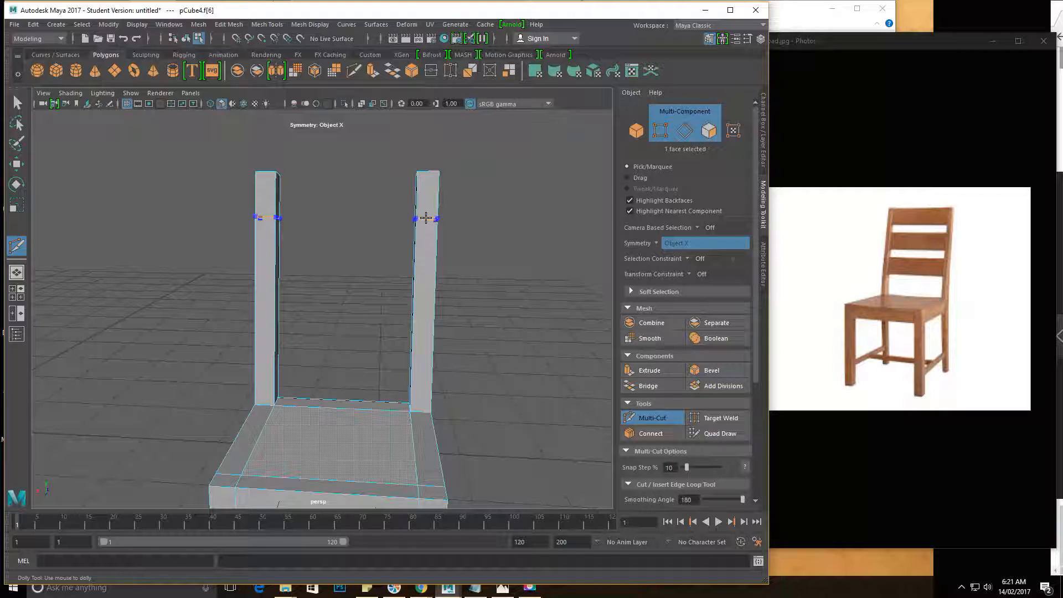
left_click(426, 219)
mouse_move(481, 239)
left_mouse_down("alt")
mouse_move(500, 235)
mouse_move(524, 277)
mouse_move(470, 266)
left_mouse_up("alt")
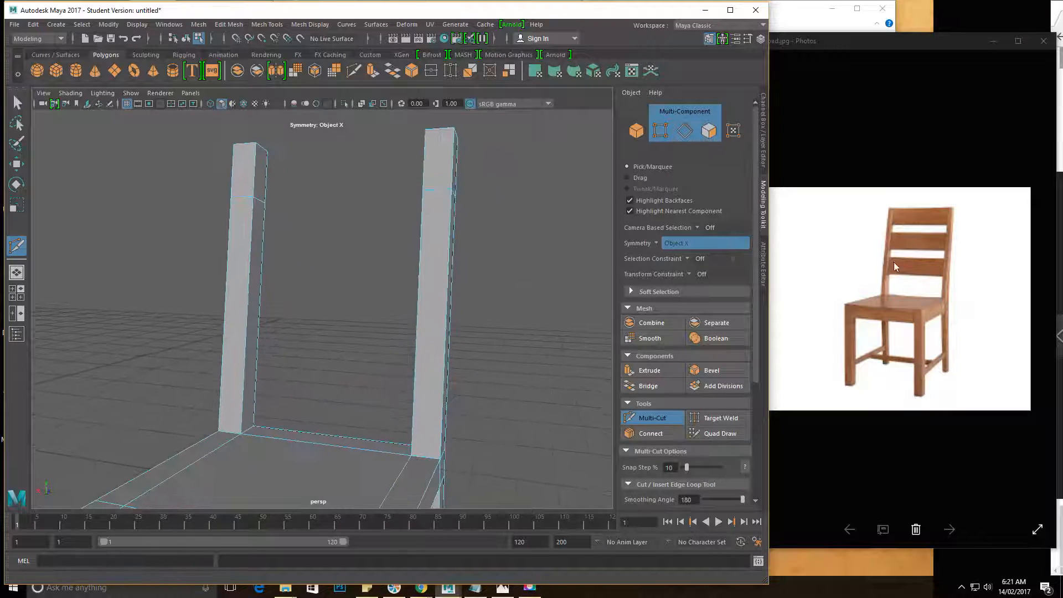
left_click_drag(587, 261, 388, 205, "alt")
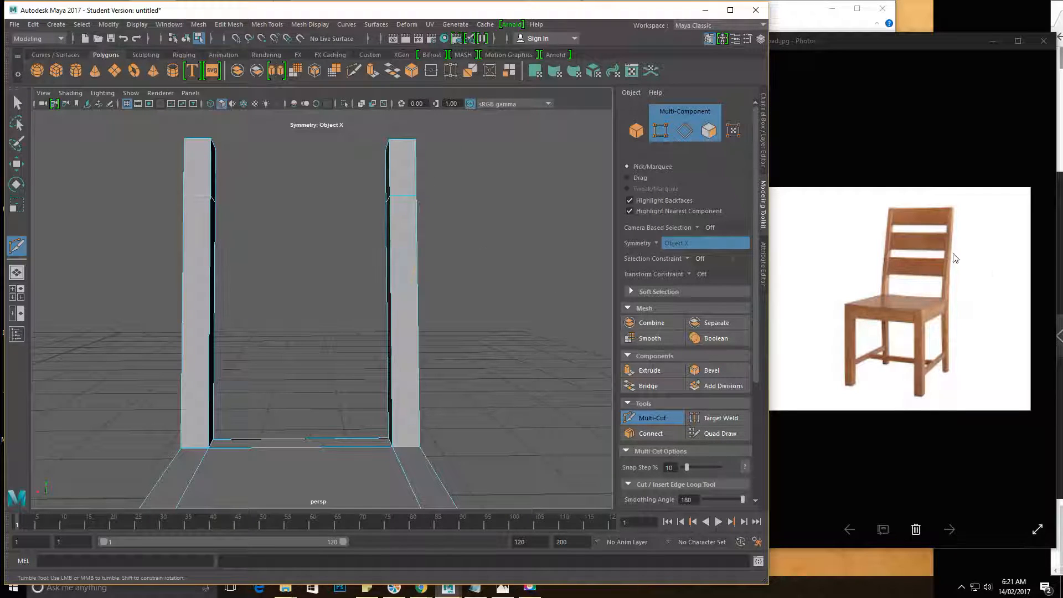
left_click_drag(500, 250, 434, 240, "alt")
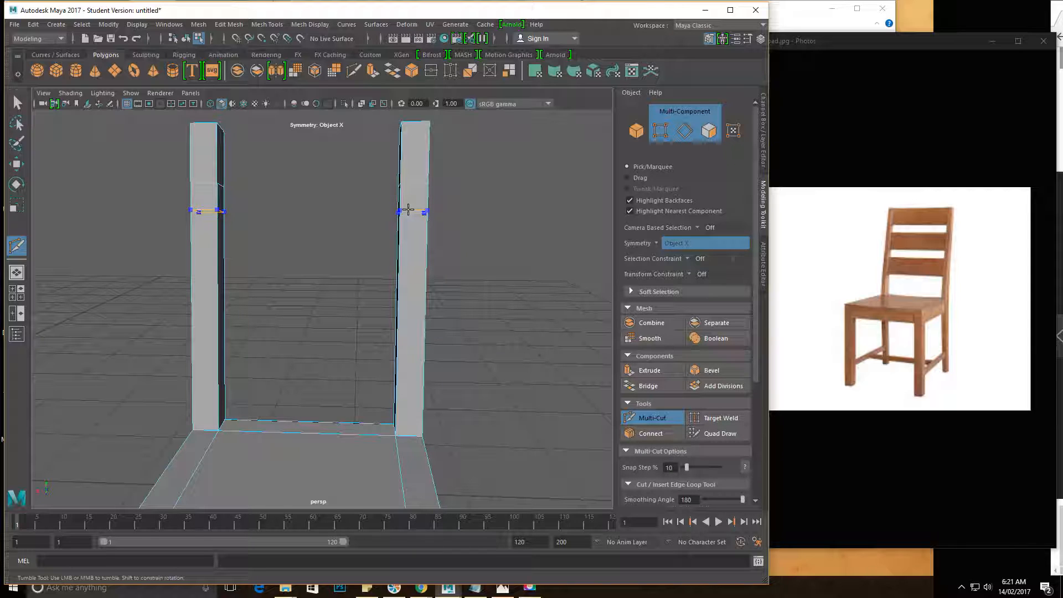
left_click(408, 208, "ctrl")
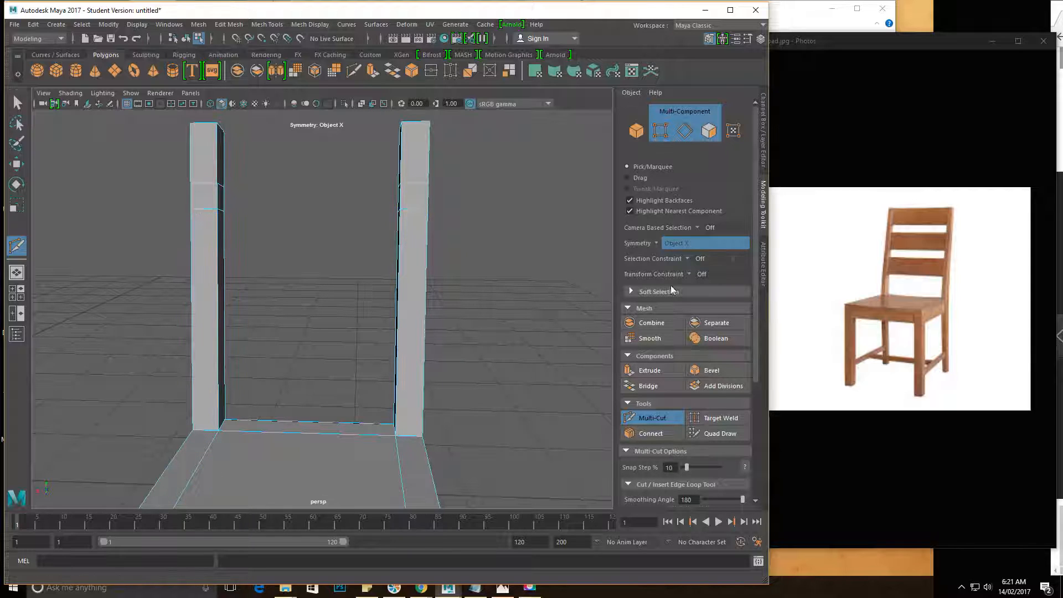
Step: Insert three more edge loops around the middle and lower parts of both back posts for the remaining slats
mouse_move(411, 252)
left_mouse_down("alt")
mouse_move(351, 261)
mouse_move(408, 253)
left_mouse_up("alt")
scroll(412, 263, "down", 2)
mouse_move(423, 290)
left_mouse_down("alt")
mouse_move(478, 255)
mouse_move(430, 287)
mouse_move(427, 275)
left_mouse_up("alt")
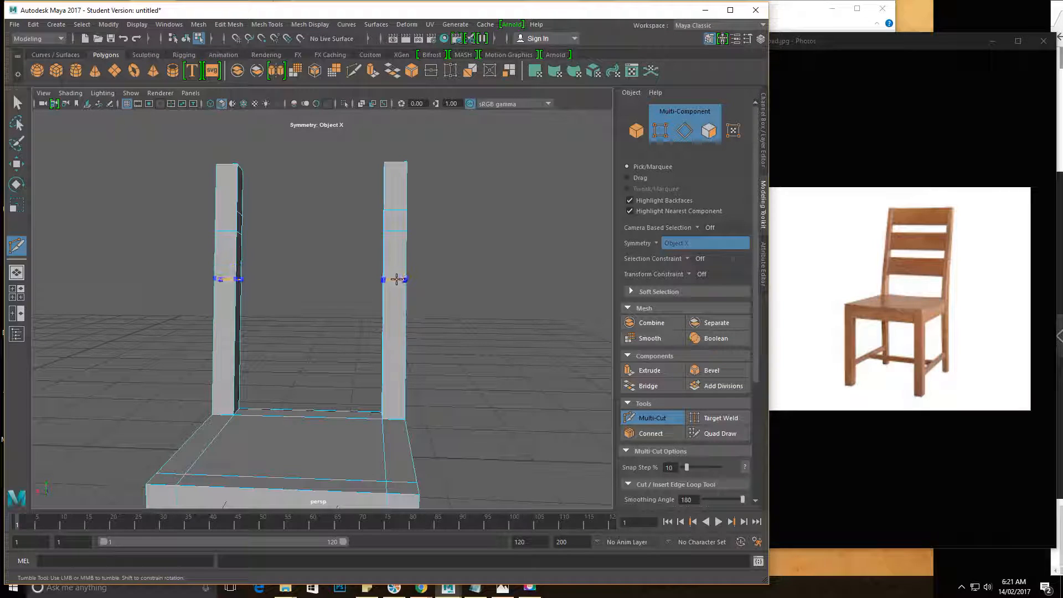
left_click(397, 279, "ctrl")
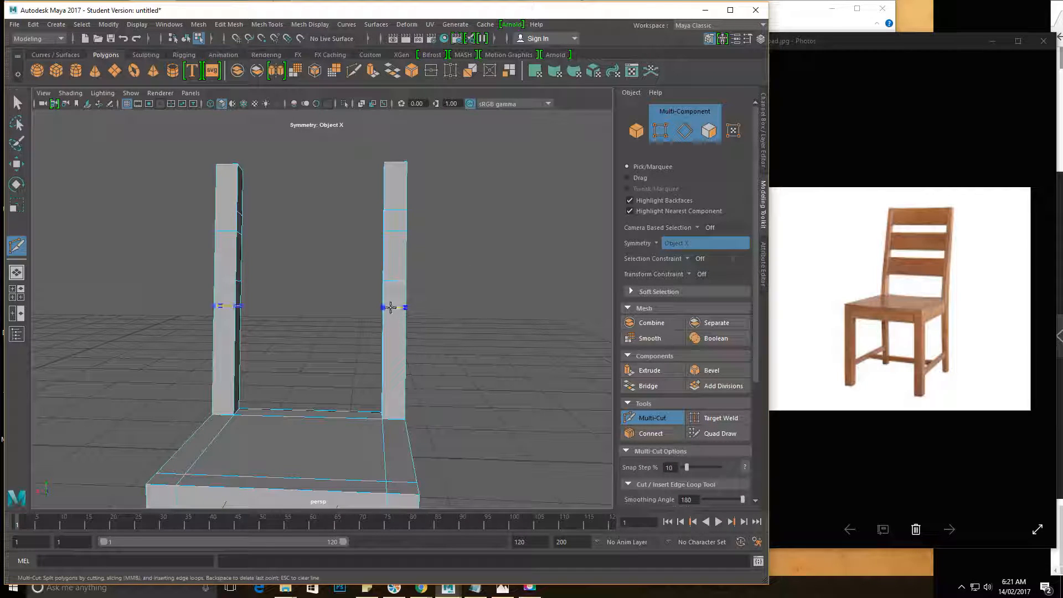
left_click(400, 297, "ctrl")
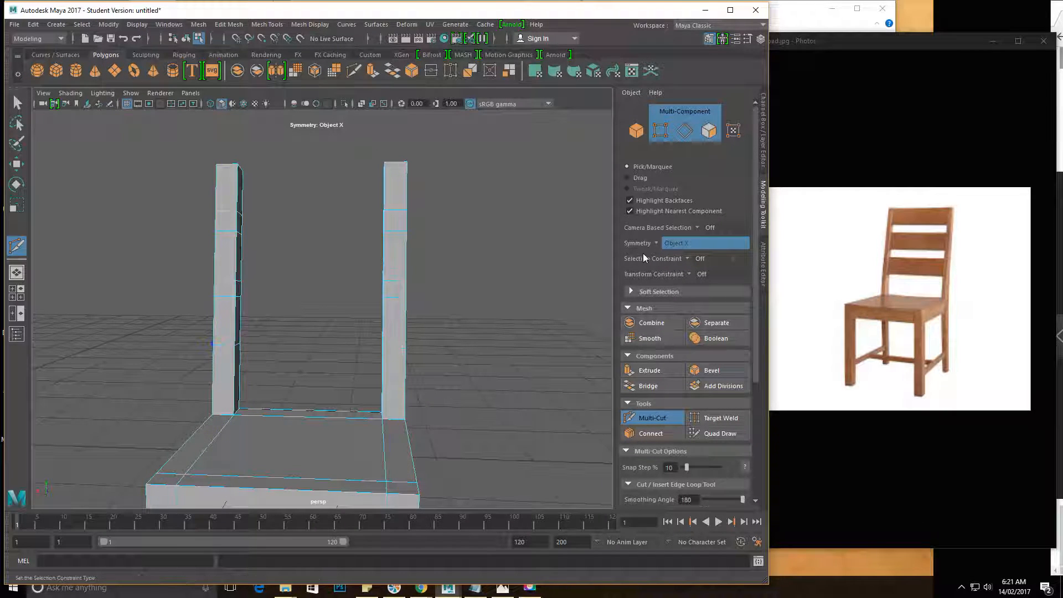
left_click_drag(502, 277, 443, 344, "alt")
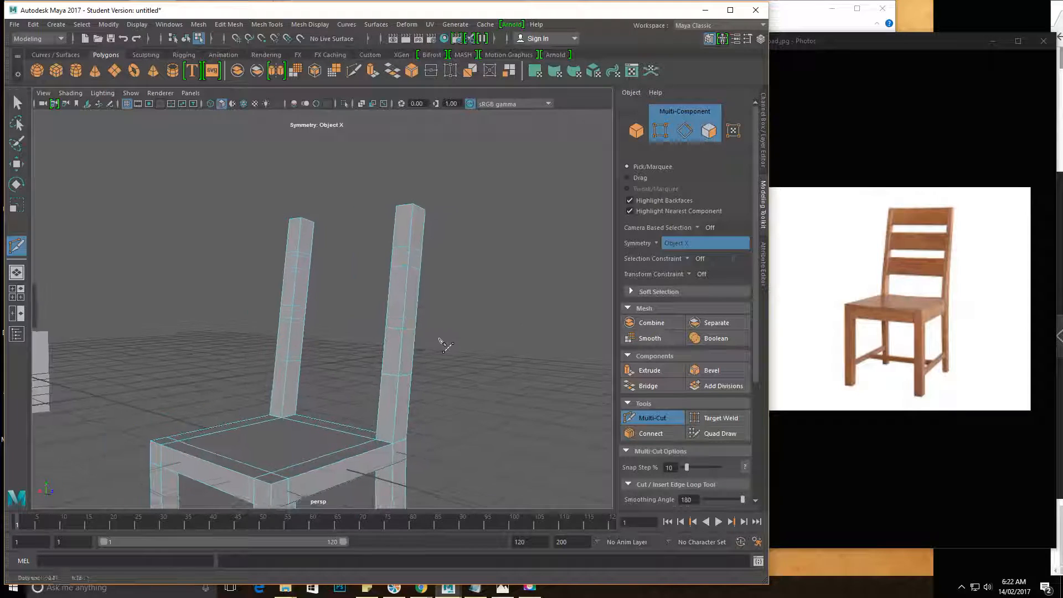
Step: Try extruding the uppermost inner faces of both back posts toward each other by a Local Translate Z of 0.825, and undo it
left_click(15, 103)
mouse_move(334, 237)
left_mouse_down("alt")
mouse_move(432, 240)
mouse_move(465, 253)
mouse_move(340, 225)
left_mouse_up("alt")
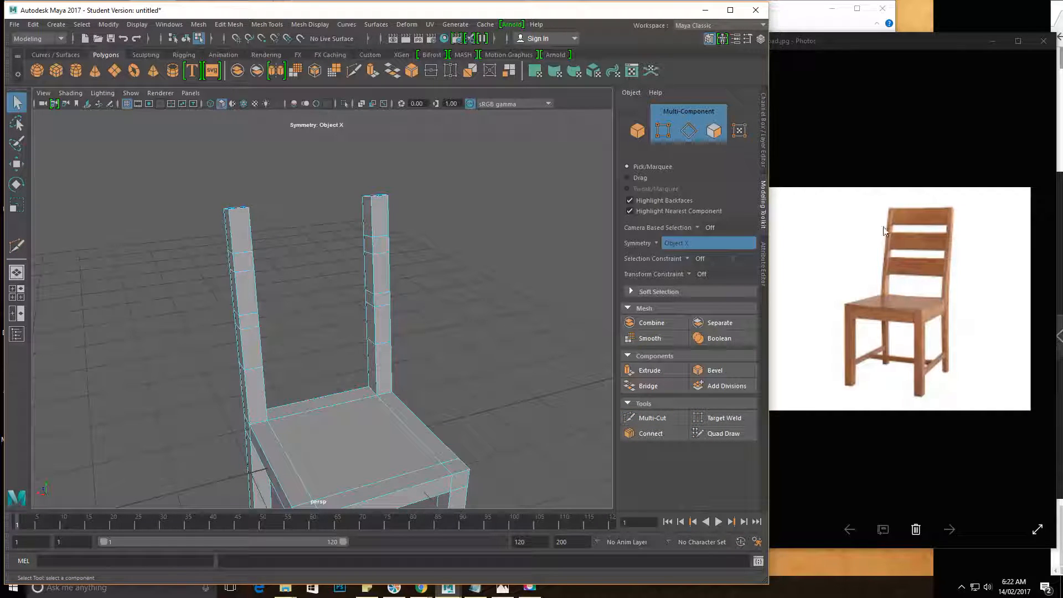
right_click_drag(371, 210, 362, 221)
left_click(363, 216)
left_click_drag(382, 264, 331, 208, "alt")
left_click(656, 375)
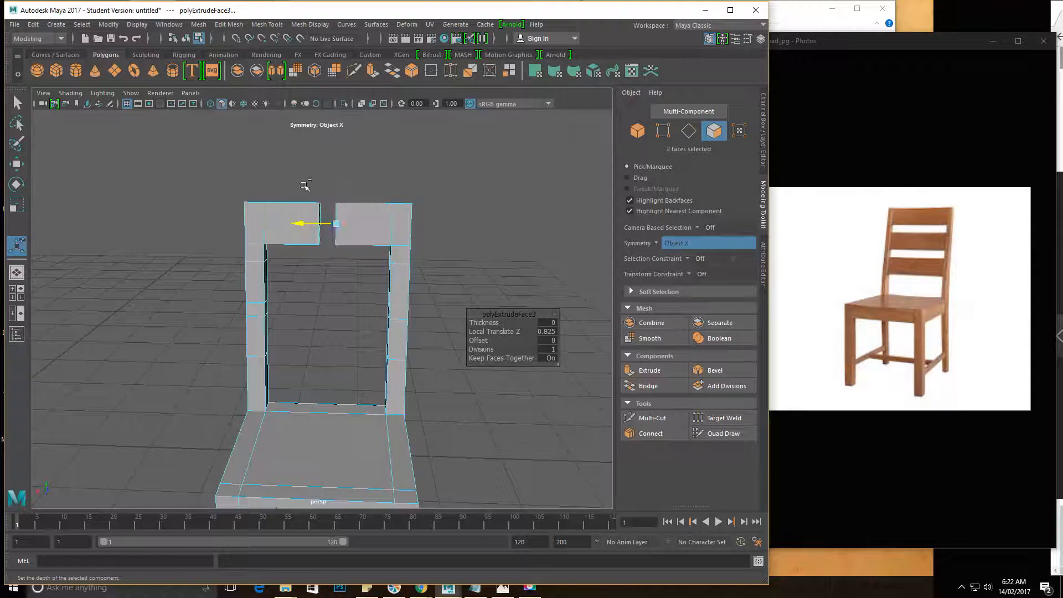
key("ctrl+z")
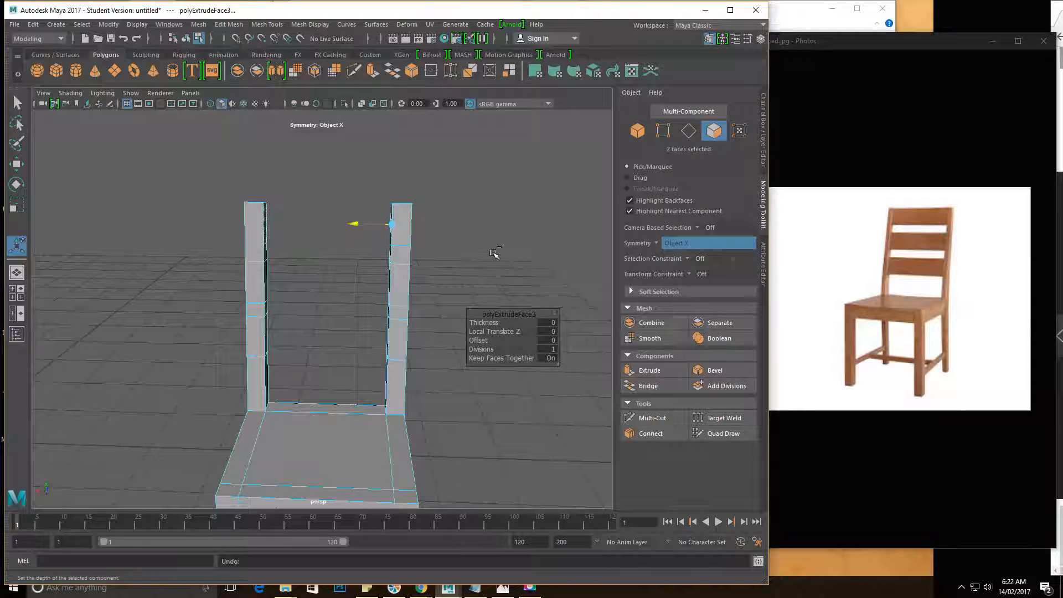
Step: Return the chair to object mode and turn symmetry off
left_click_drag(353, 292, 462, 289, "alt")
right_click(375, 268)
left_click(397, 253)
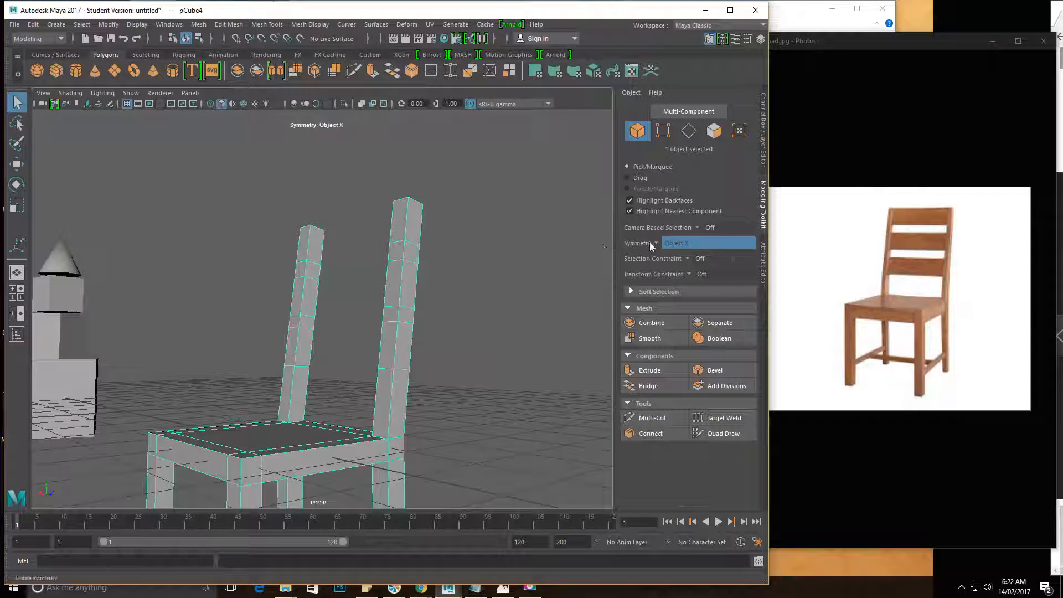
left_click(765, 134)
left_click(764, 200)
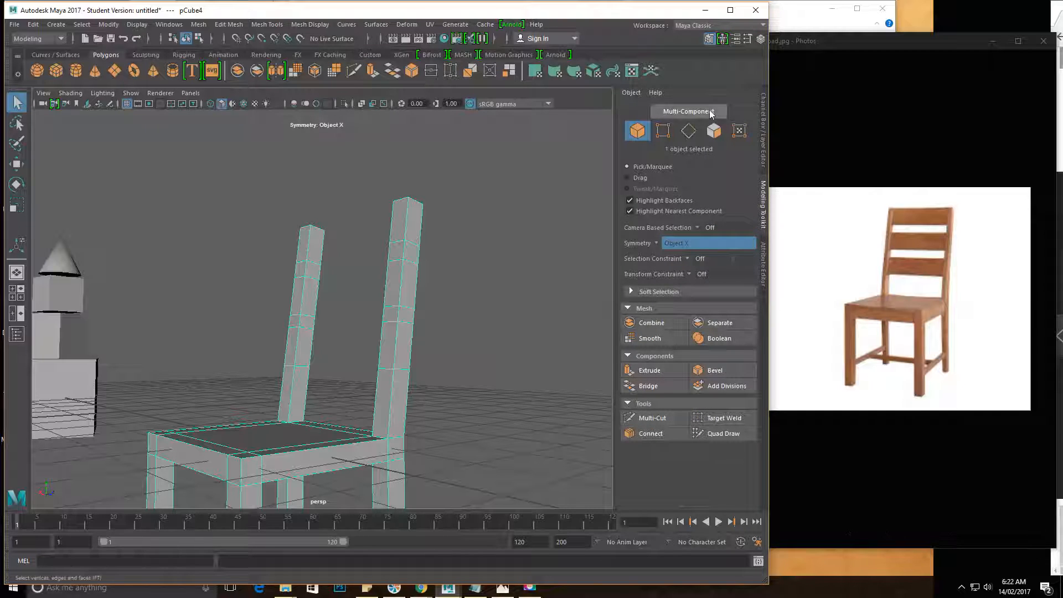
left_click(655, 242)
left_click(670, 244)
Step: Switch to face selection and select the uppermost inner face of one back post
left_click_drag(312, 287, 402, 312, "alt")
right_click_drag(404, 239, 400, 267)
left_click_drag(386, 245, 504, 208, "alt")
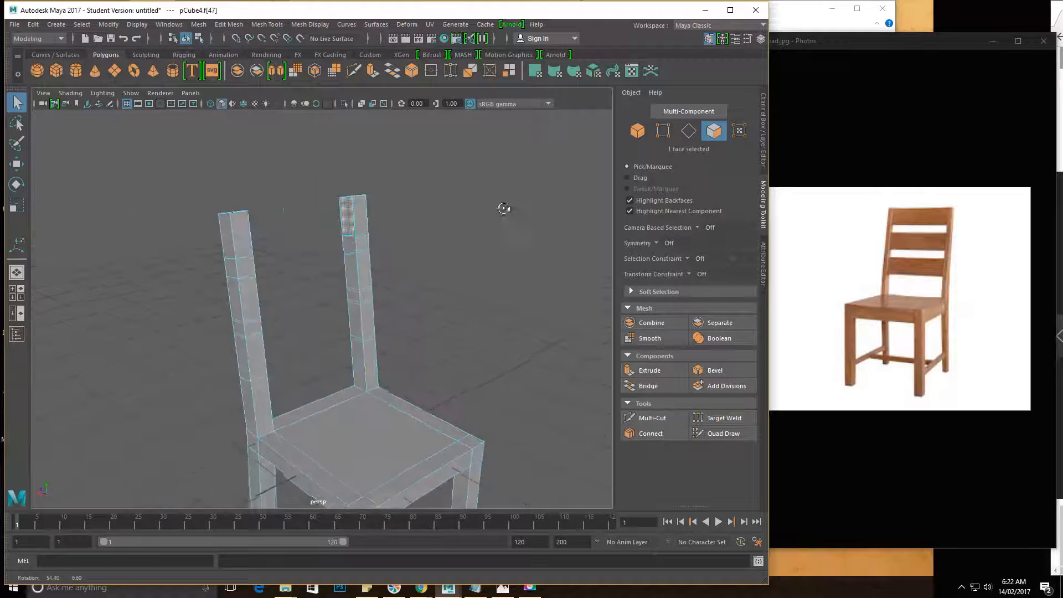
left_click_drag(586, 301, 363, 302, "alt")
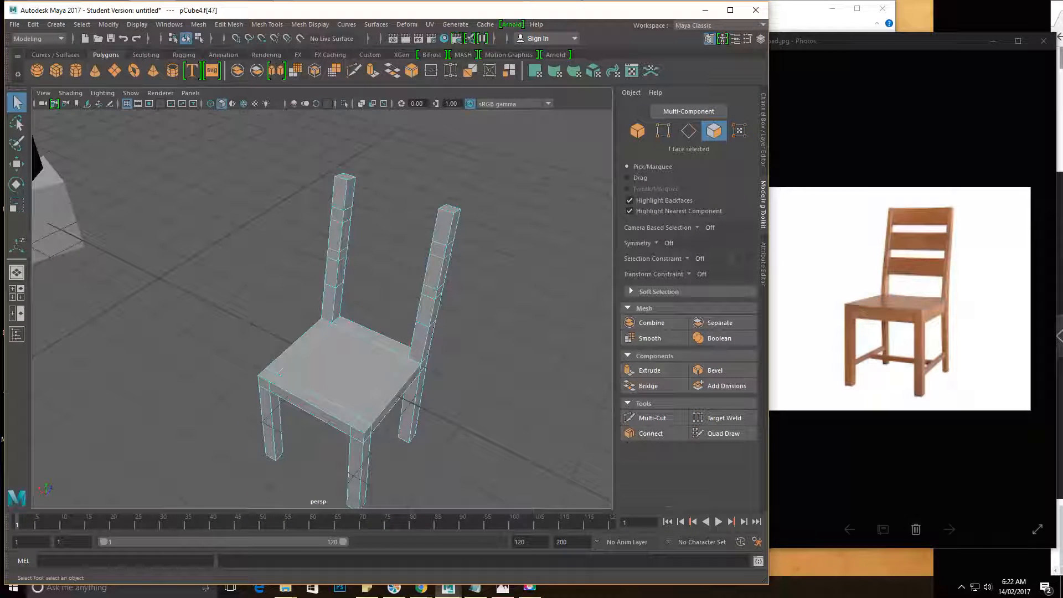